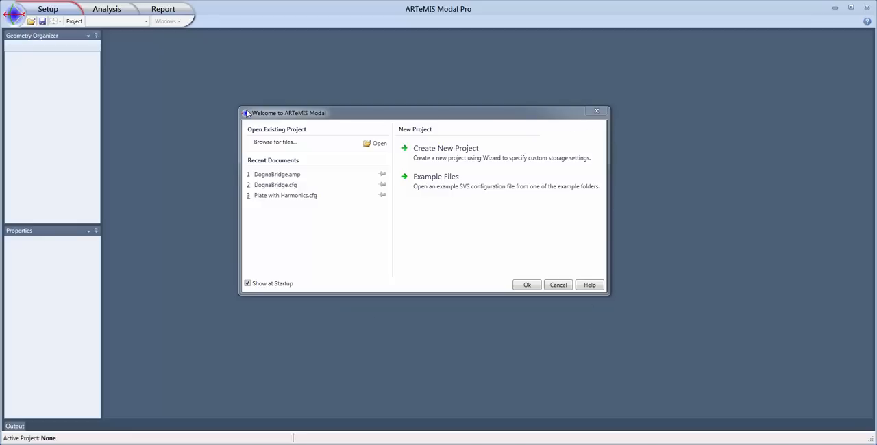
# Create a new blank project with internal storage.
pyautogui.click(464, 166)
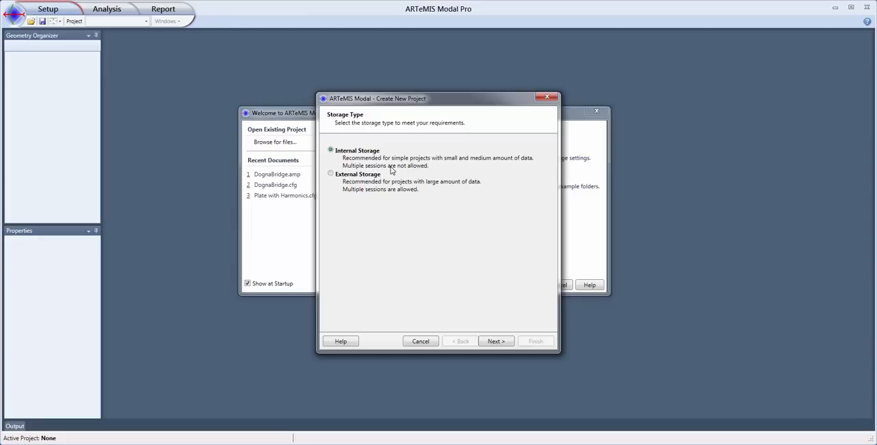
pyautogui.click(501, 342)
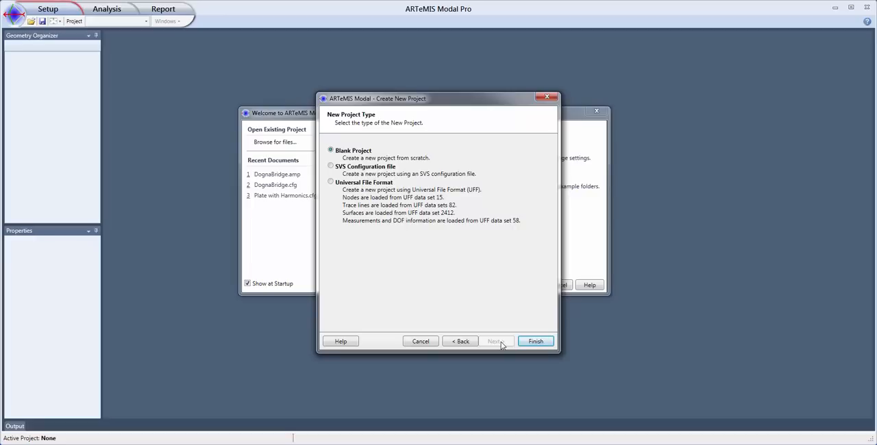
pyautogui.click(536, 342)
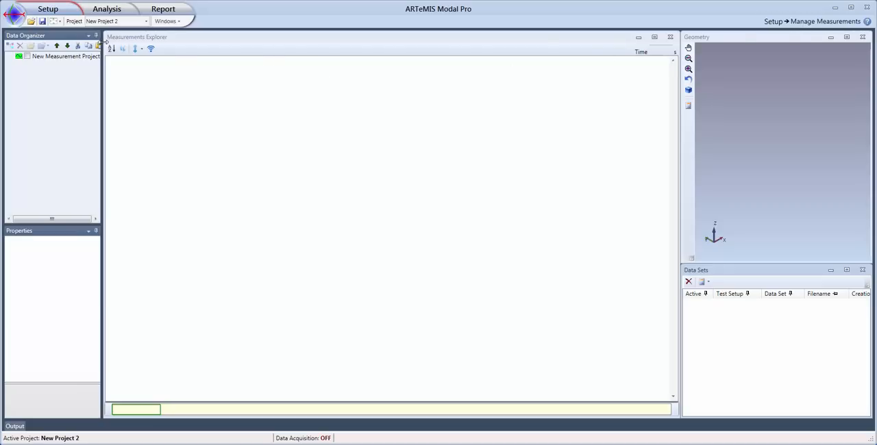
# In the geometry preparation workspace, insert a cuboid at the origin about 0.8 long in X and Y and 0.032 high.
pyautogui.click(67, 13)
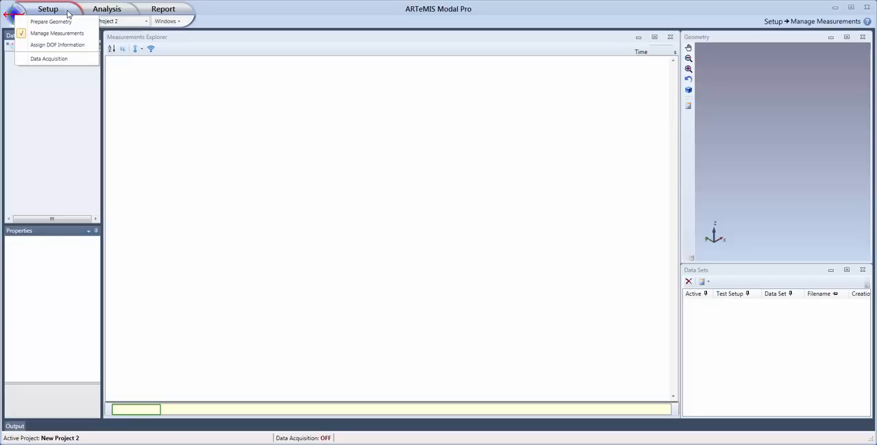
pyautogui.click(71, 21)
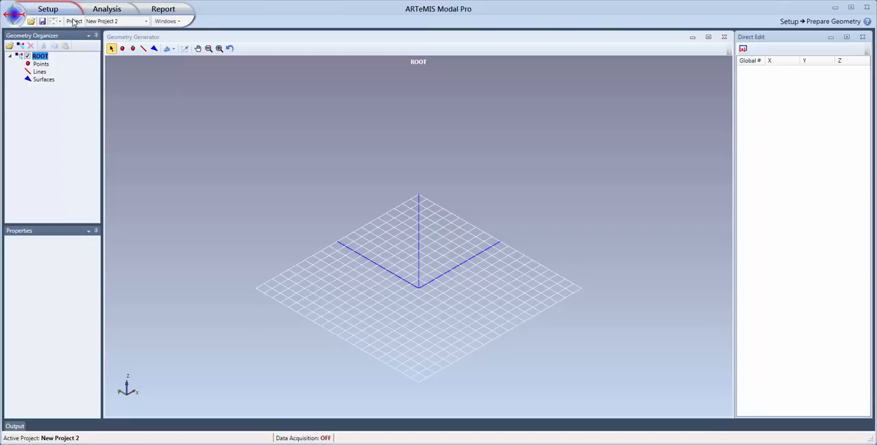
pyautogui.click(167, 50)
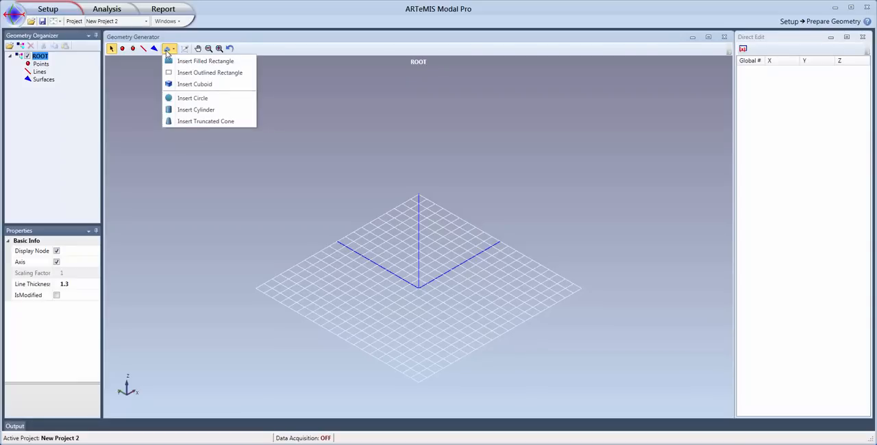
pyautogui.click(226, 85)
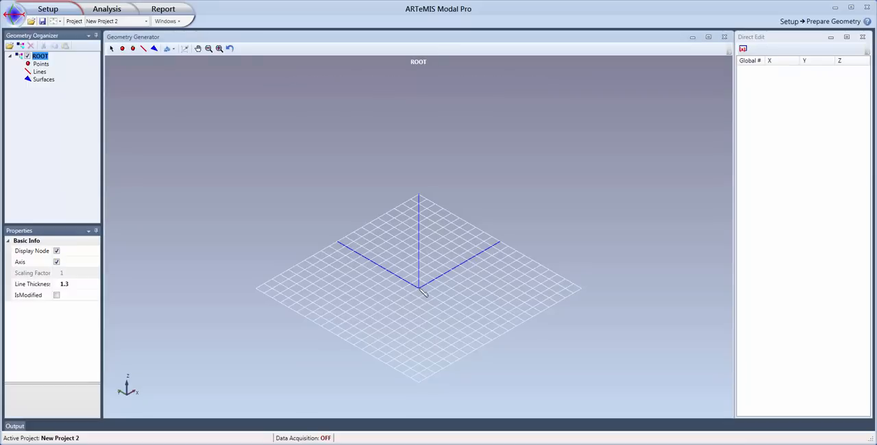
pyautogui.moveTo(421, 291); pyautogui.dragTo(423, 218)
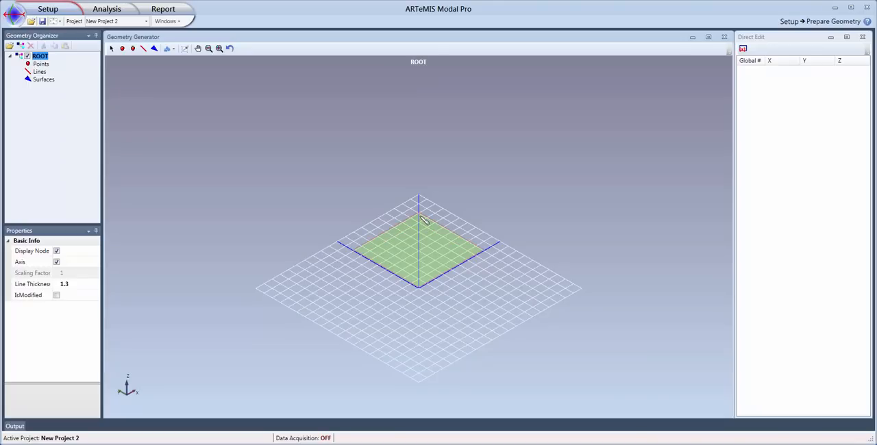
pyautogui.moveTo(423, 219)
pyautogui.mouseDown()
pyautogui.moveTo(419, 159)
pyautogui.moveTo(414, 210)
pyautogui.mouseUp()
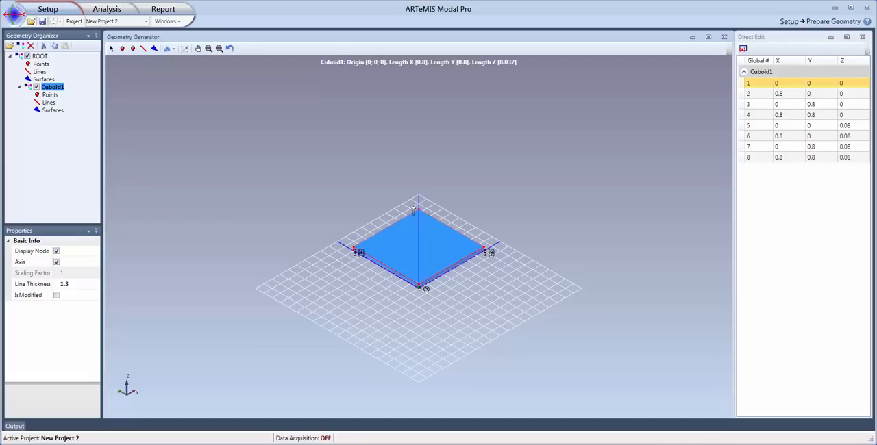
pyautogui.click(414, 211)
# Set the cuboid's XYZ dividers to 3 x 3 x 1 and recreate its nodes, lines and surfaces.
pyautogui.moveTo(428, 328)
pyautogui.mouseDown(button='middle')
pyautogui.moveTo(445, 324)
pyautogui.moveTo(433, 322)
pyautogui.mouseUp(button='middle')
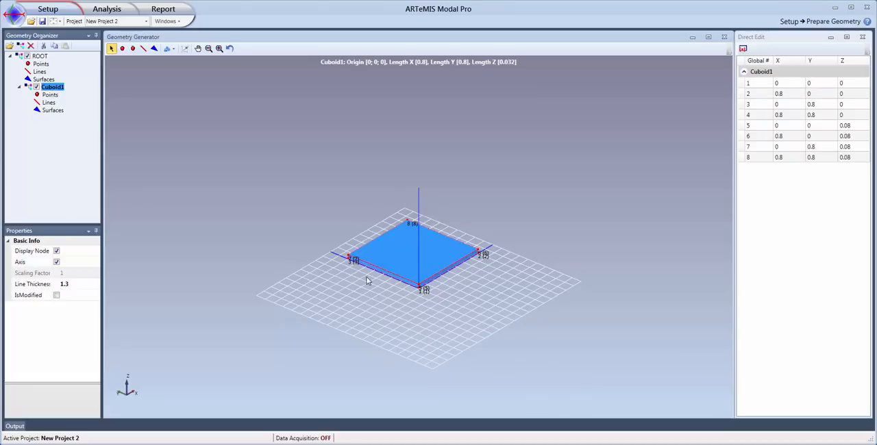
pyautogui.click(349, 257)
pyautogui.click(53, 87)
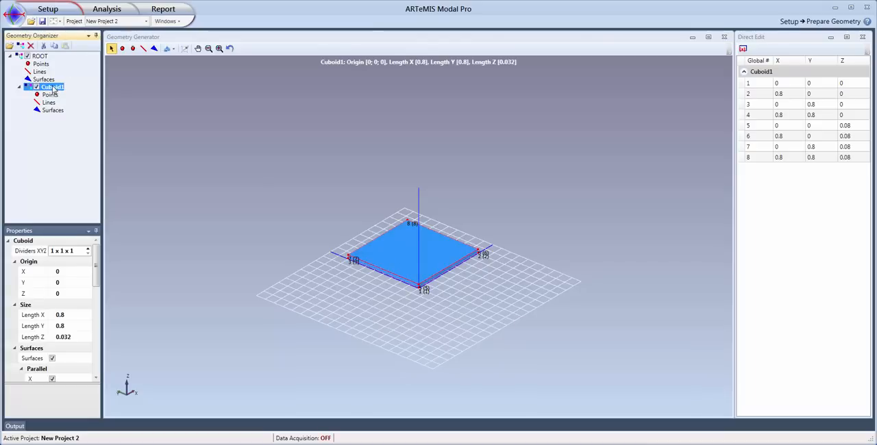
pyautogui.click(57, 253)
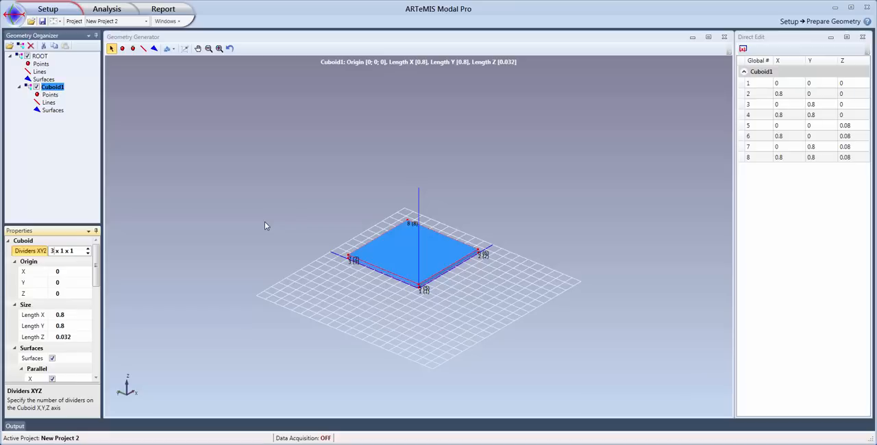
pyautogui.press('BackSpace')
pyautogui.write('3 x')
pyautogui.press('Return')
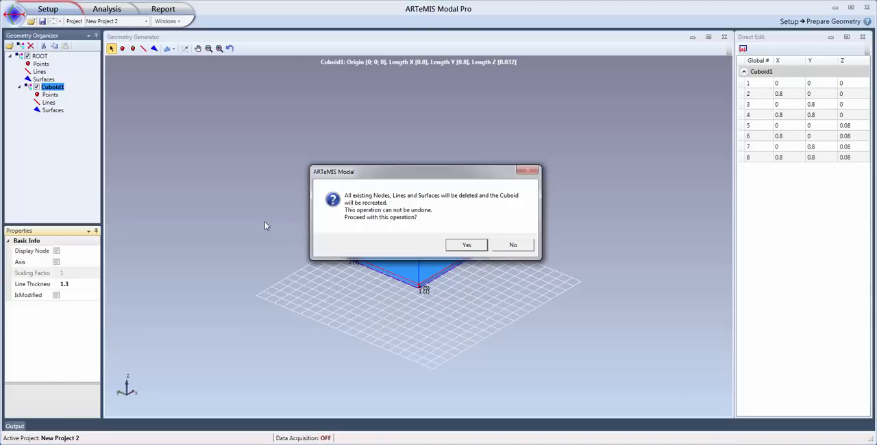
pyautogui.click(456, 247)
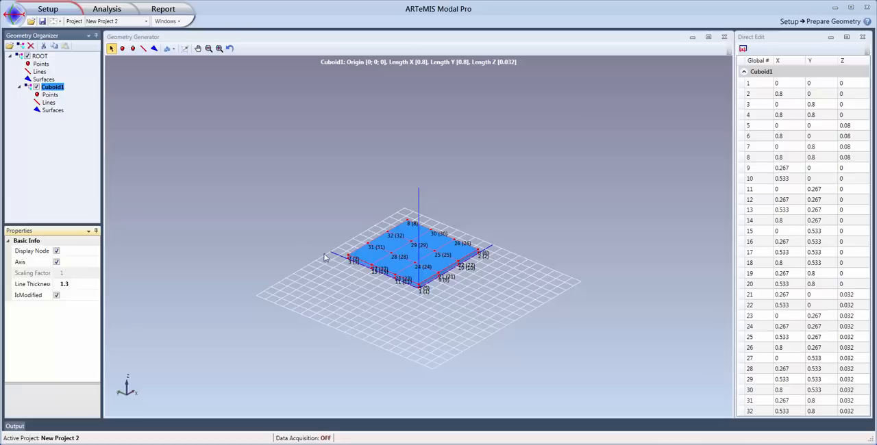
# Switch to measurement management and add a test setup to the measurement project.
pyautogui.click(64, 13)
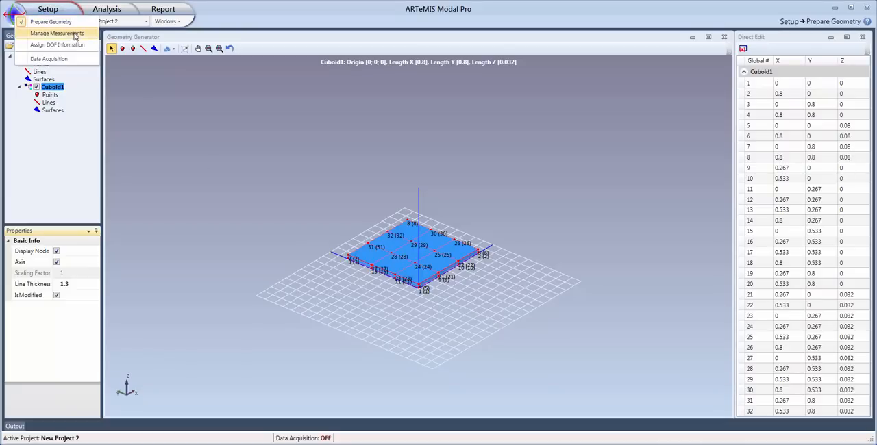
pyautogui.click(76, 34)
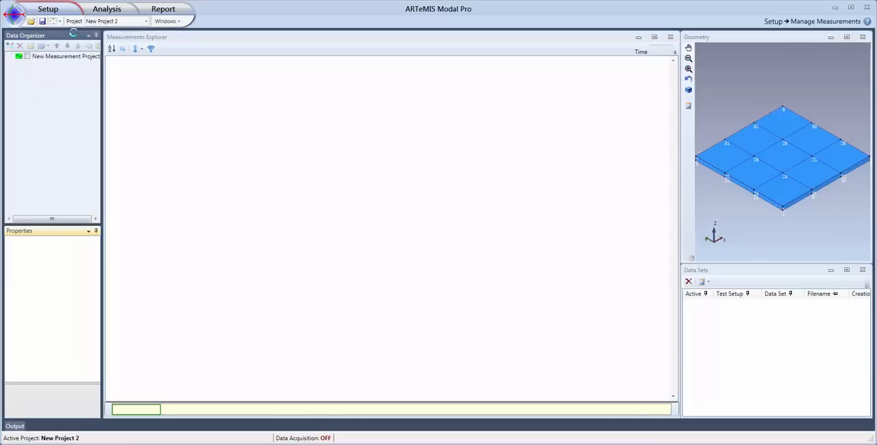
pyautogui.click(56, 60)
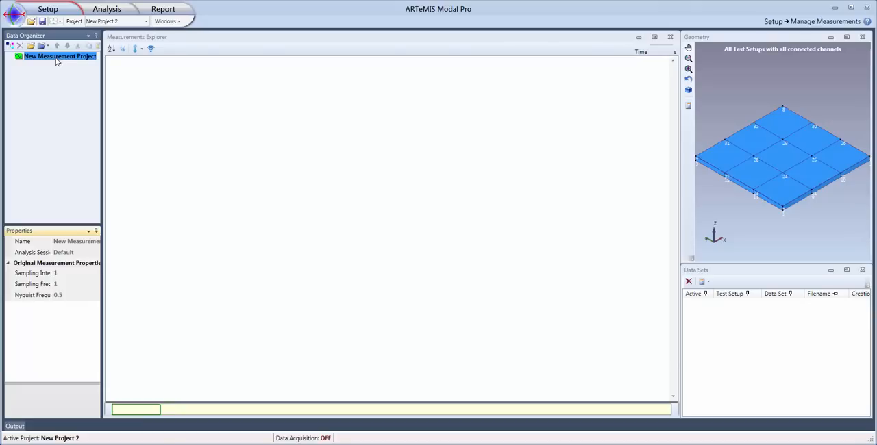
pyautogui.click(10, 47)
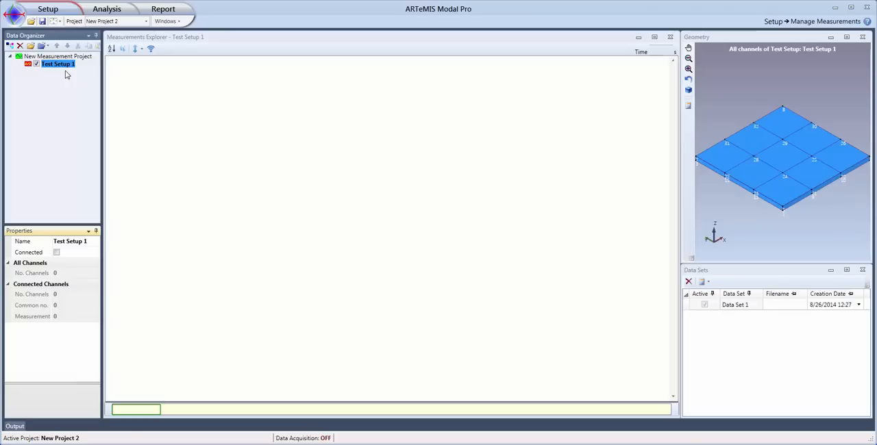
# Import Measurement1.bin in SVS Binary File Format into the test setup and relabel the setup Measurement1.
pyautogui.click(30, 46)
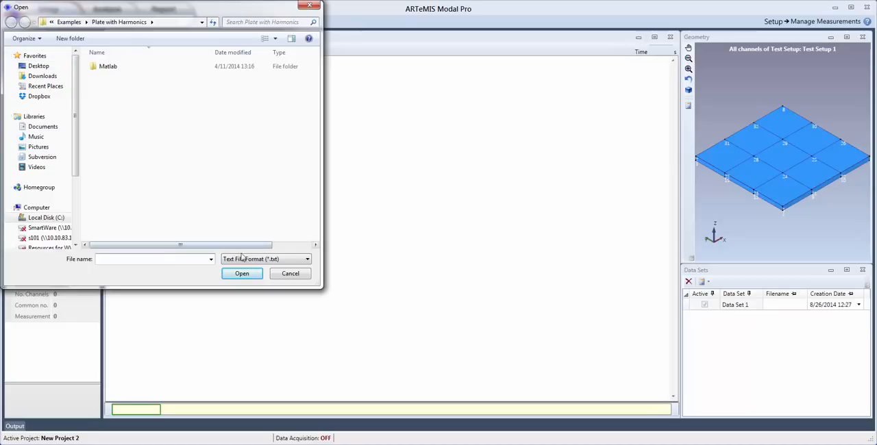
pyautogui.click(278, 264)
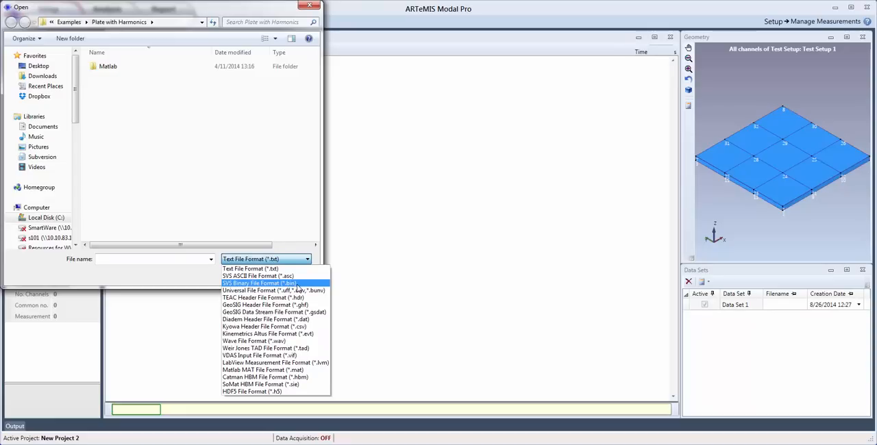
pyautogui.click(297, 283)
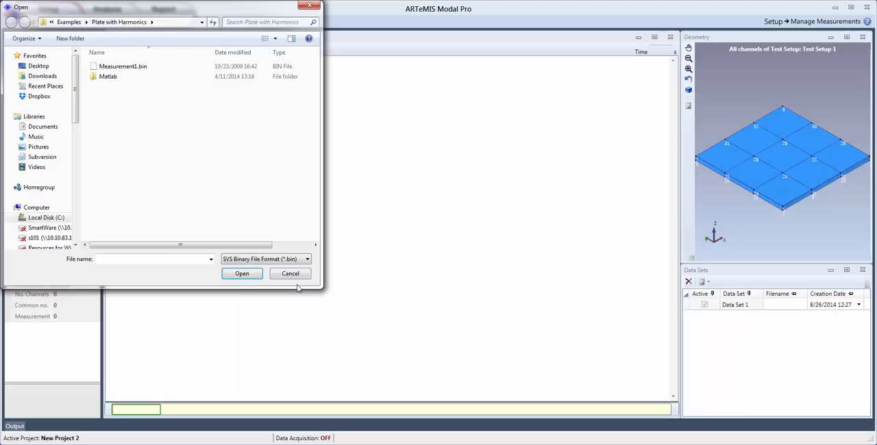
pyautogui.click(131, 67)
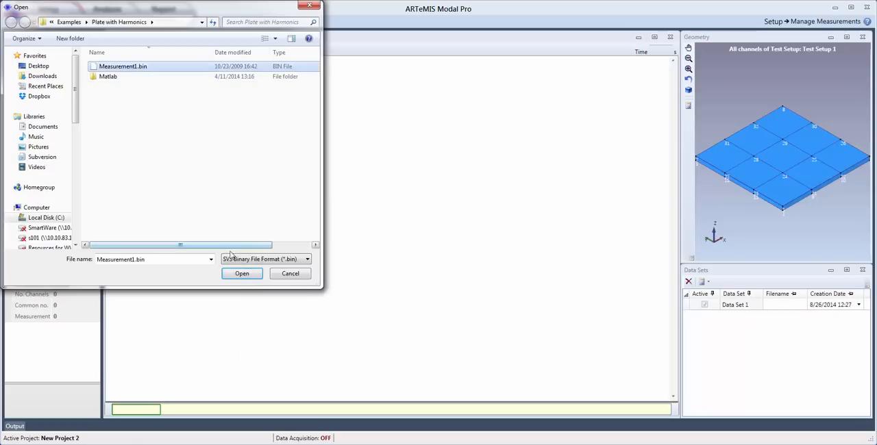
pyautogui.click(241, 274)
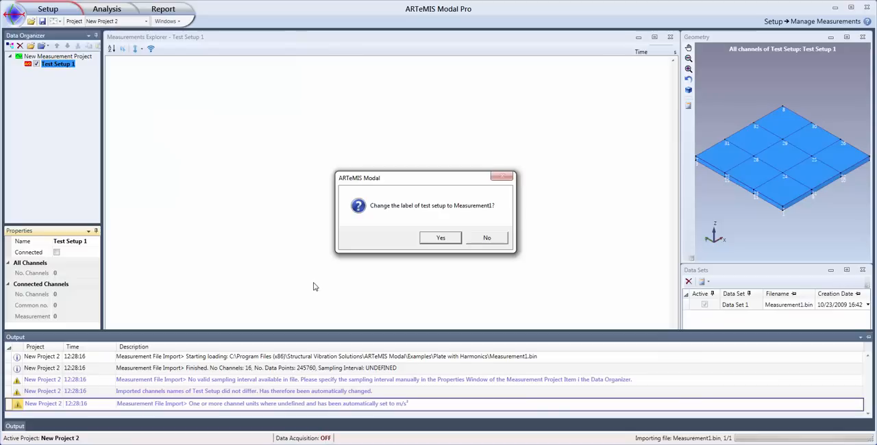
pyautogui.click(442, 238)
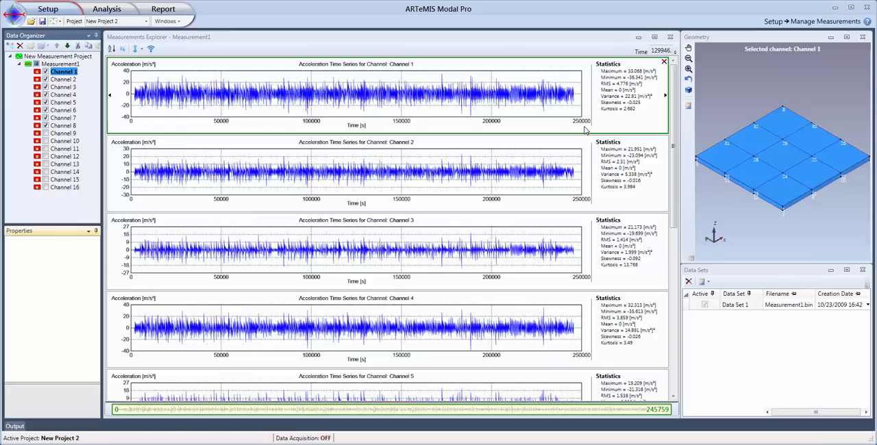
# Set the measurement project's Nyquist frequency to 2048 Hz and display the Measurement1 time series.
pyautogui.click(72, 57)
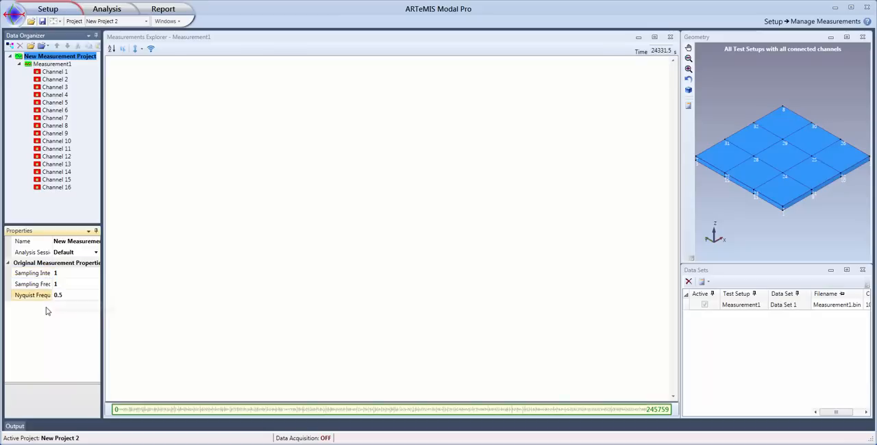
pyautogui.click(77, 295)
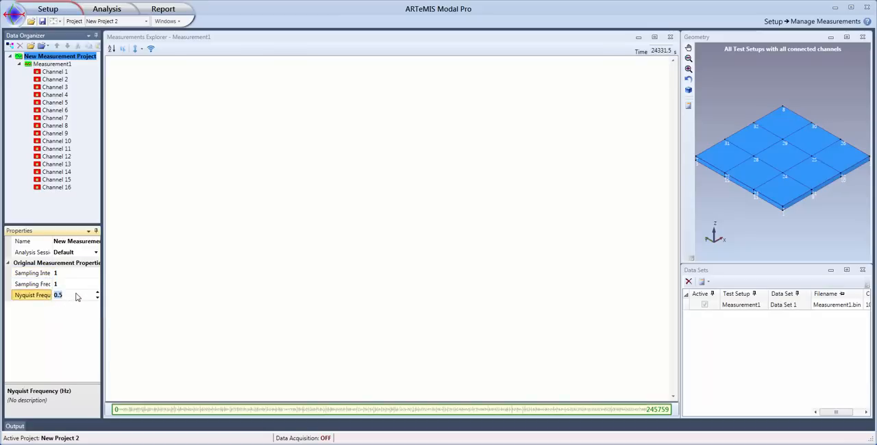
pyautogui.write('2048')
pyautogui.press('Return')
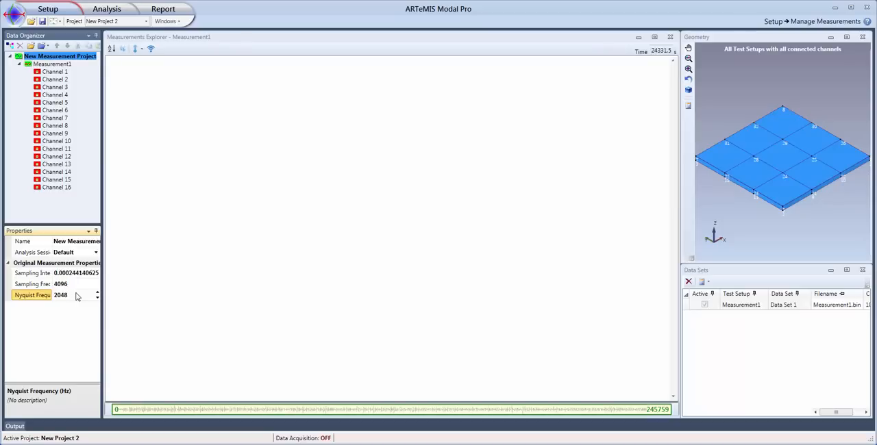
pyautogui.click(50, 66)
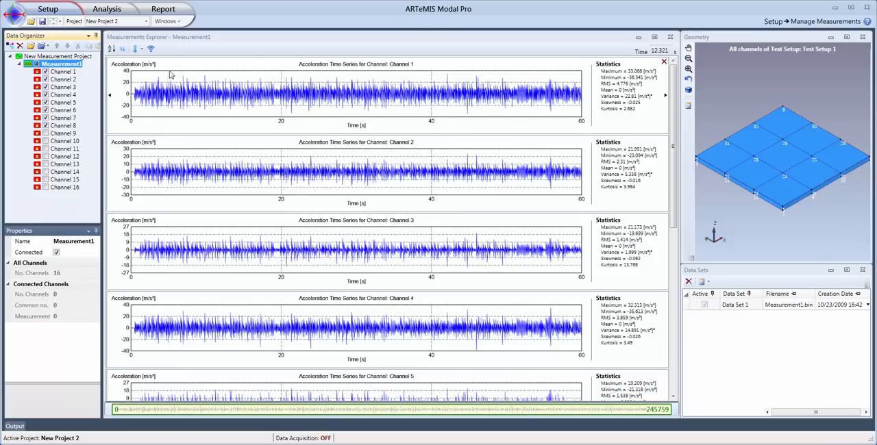
# Switch to DOF assignment and attach Channel 1 in the +Z direction to the plate's nearest upper corner node.
pyautogui.click(66, 12)
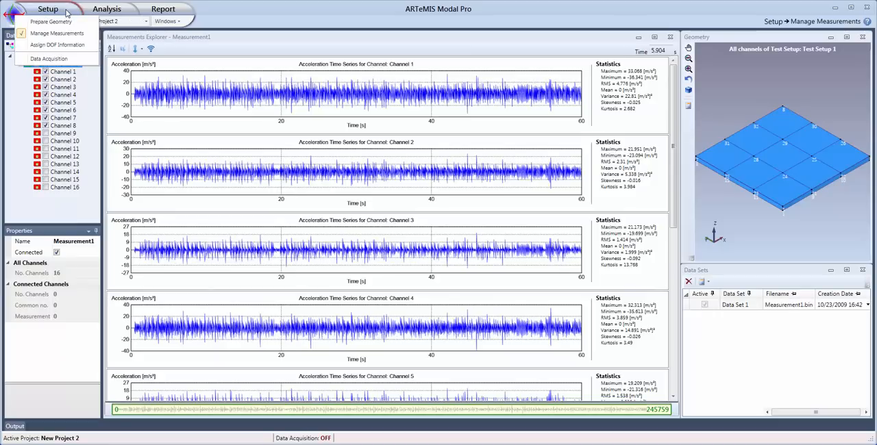
pyautogui.click(80, 46)
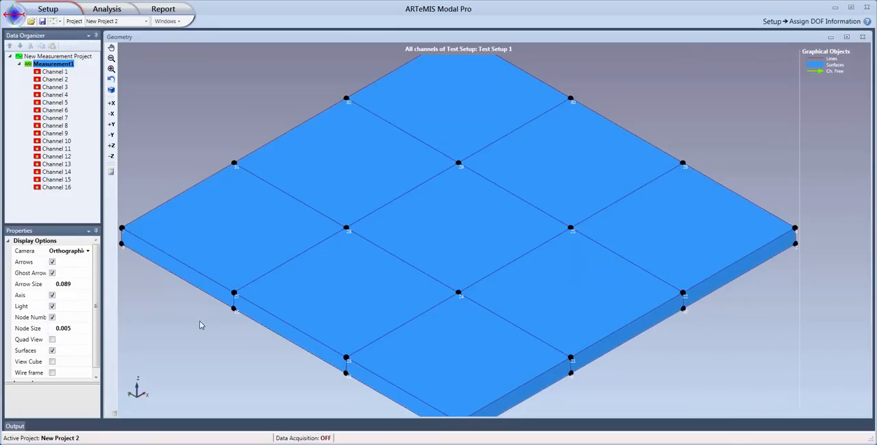
pyautogui.scroll(-3, 200, 325)
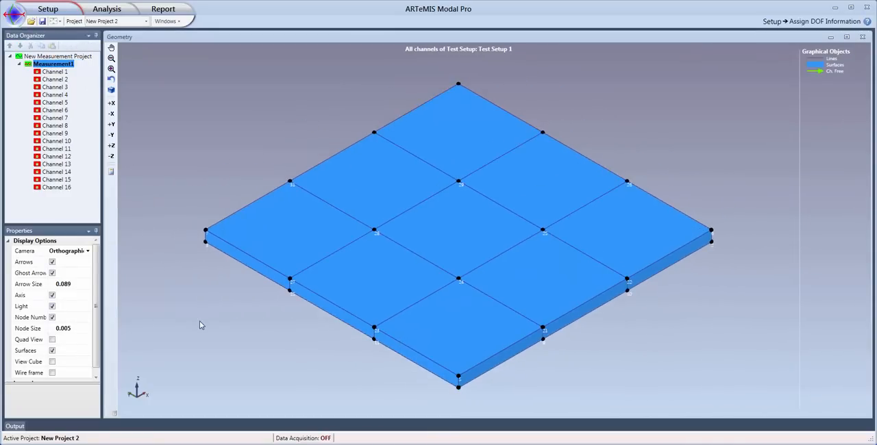
pyautogui.scroll(-1, 200, 322)
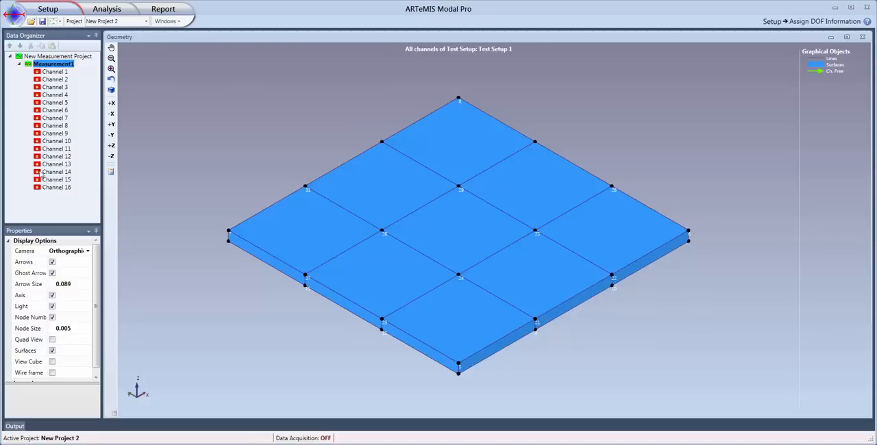
pyautogui.click(61, 72)
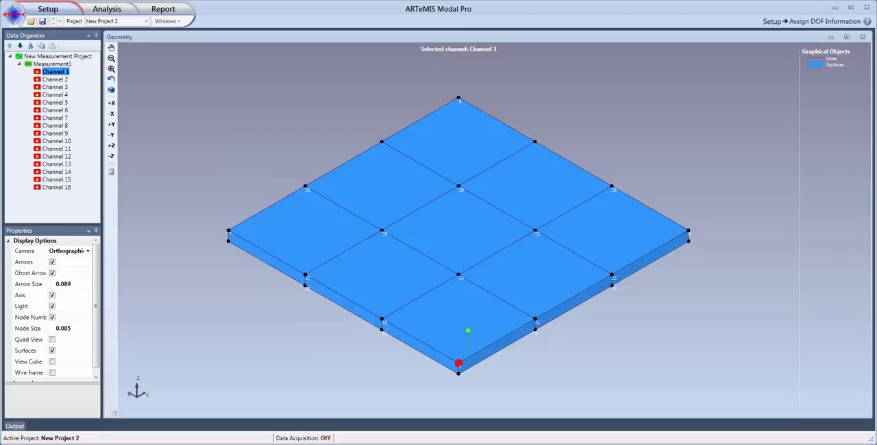
pyautogui.click(466, 337)
# Attach Channels 2, 3 and 4 in the +Z direction to successive upper edge nodes running in +X from Channel 1's corner.
pyautogui.click(59, 80)
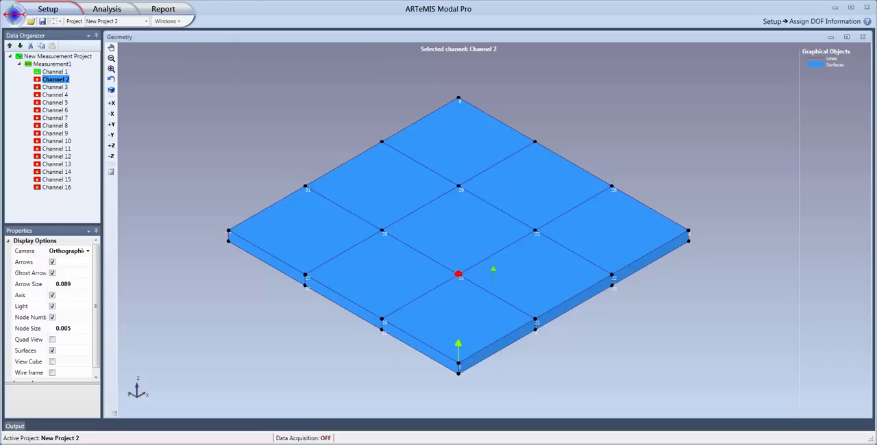
pyautogui.click(536, 319)
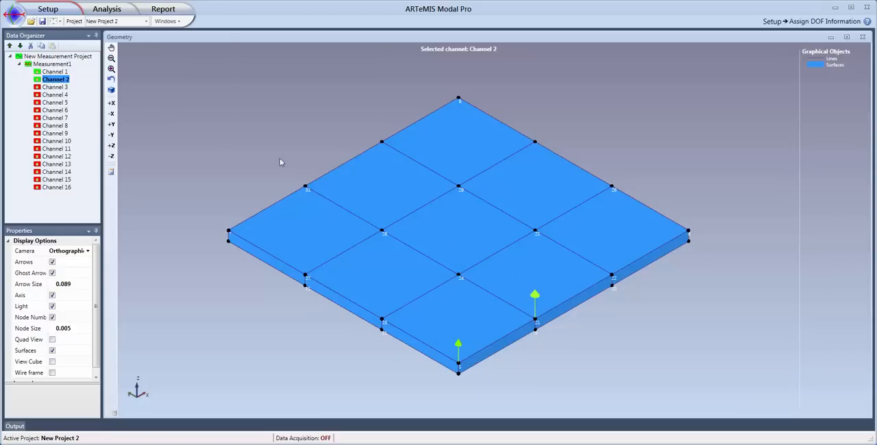
pyautogui.click(56, 87)
pyautogui.click(611, 275)
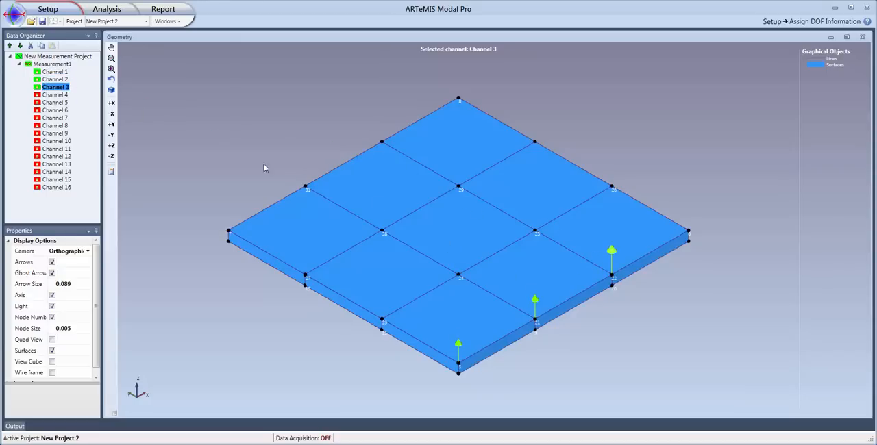
pyautogui.click(63, 95)
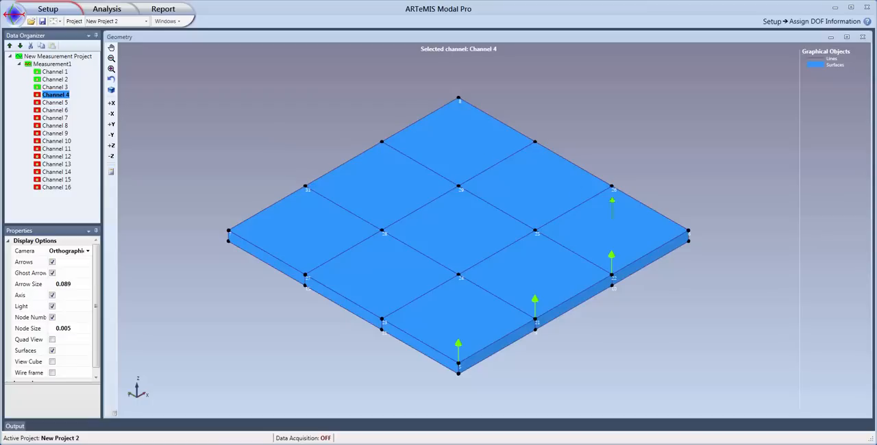
pyautogui.click(688, 231)
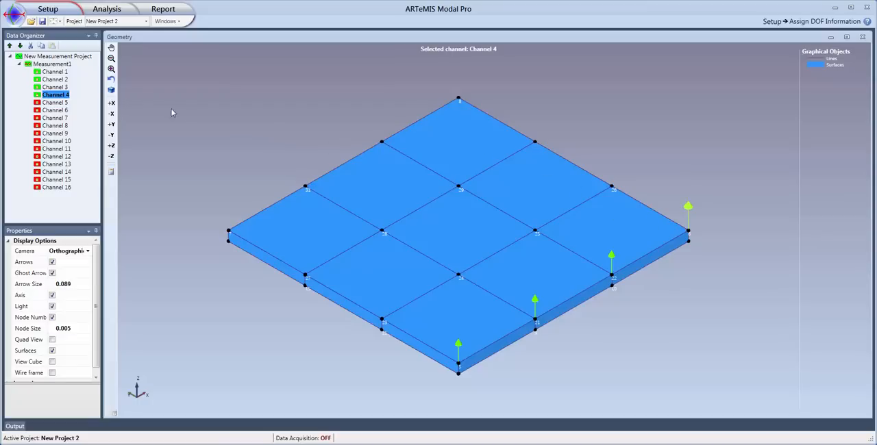
# Attach Channels 5 to 8 in the +Z direction to the second row of upper nodes, parallel to the Channel 1–4 row.
pyautogui.click(62, 103)
pyautogui.click(381, 320)
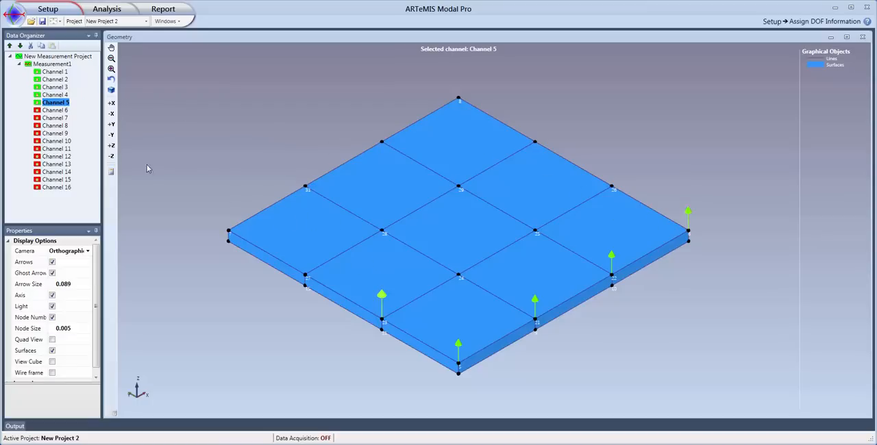
pyautogui.click(58, 110)
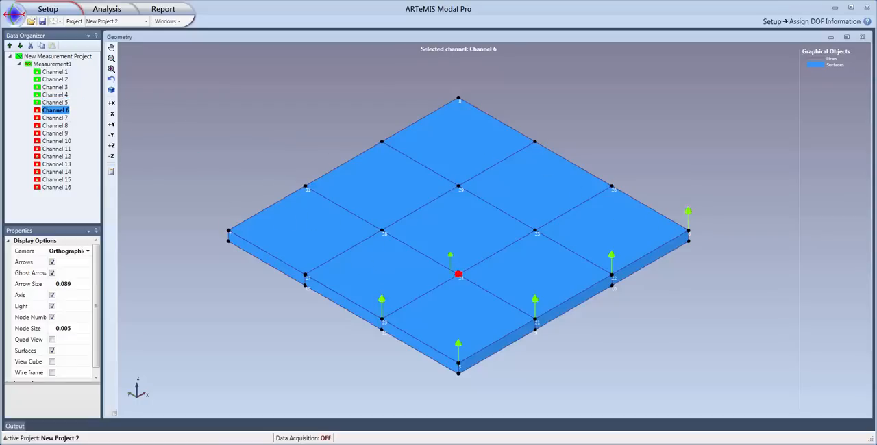
pyautogui.click(433, 248)
pyautogui.click(60, 119)
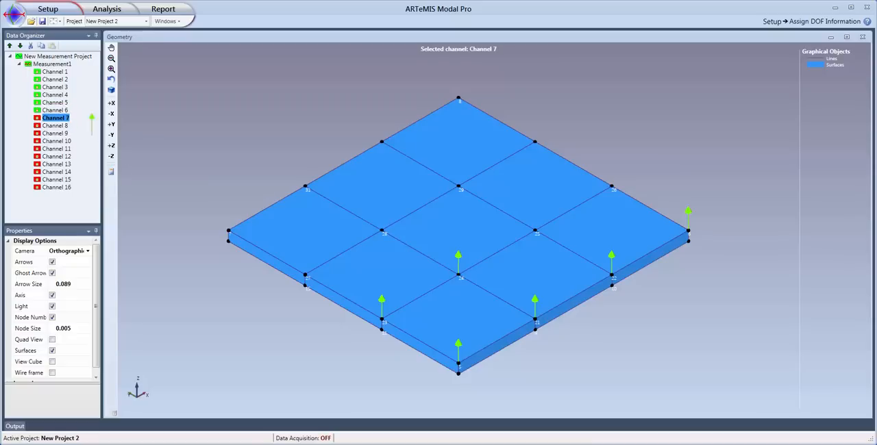
pyautogui.click(534, 231)
pyautogui.click(61, 126)
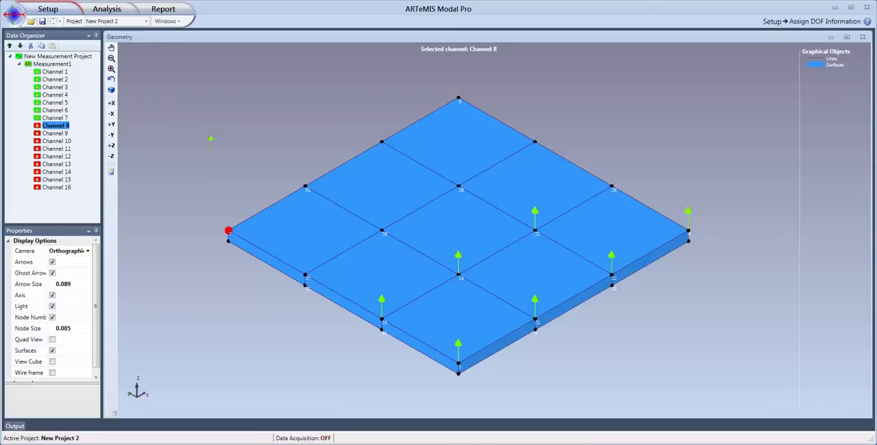
pyautogui.click(610, 186)
# Attach Channels 9 to 12 in the +Z direction to the third row of upper nodes, in the same order along +X.
pyautogui.click(58, 132)
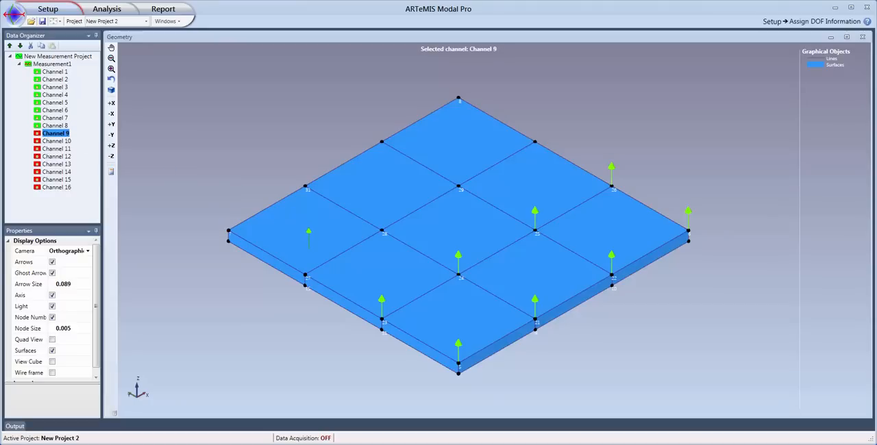
pyautogui.click(305, 274)
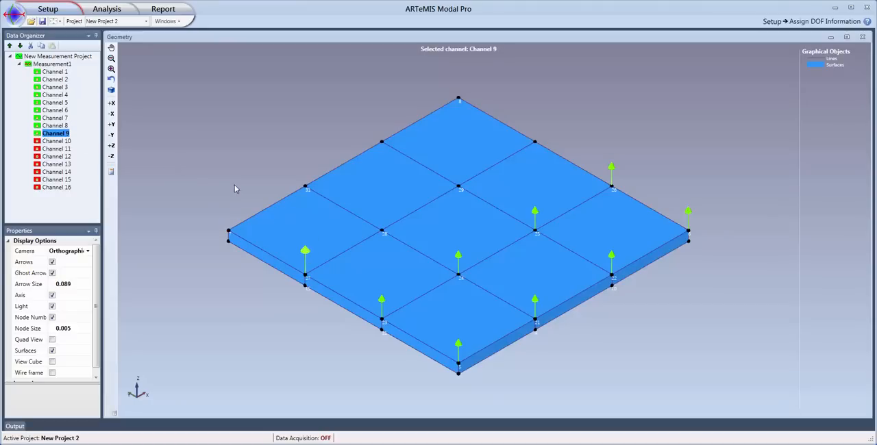
pyautogui.click(58, 141)
pyautogui.click(381, 231)
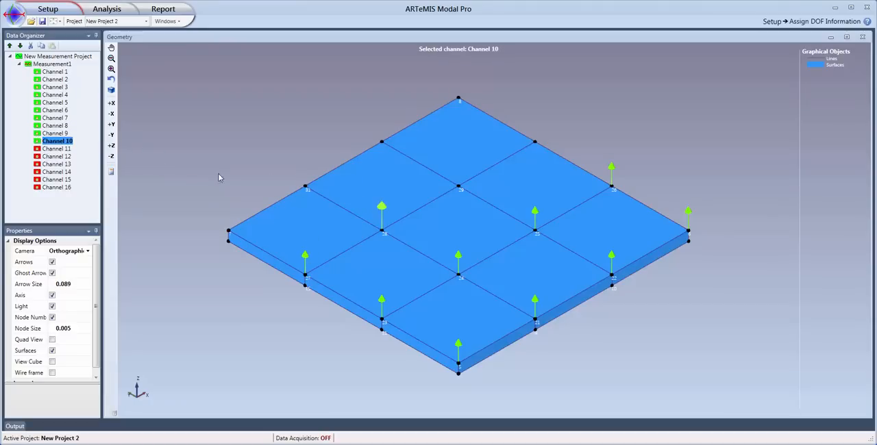
pyautogui.click(58, 149)
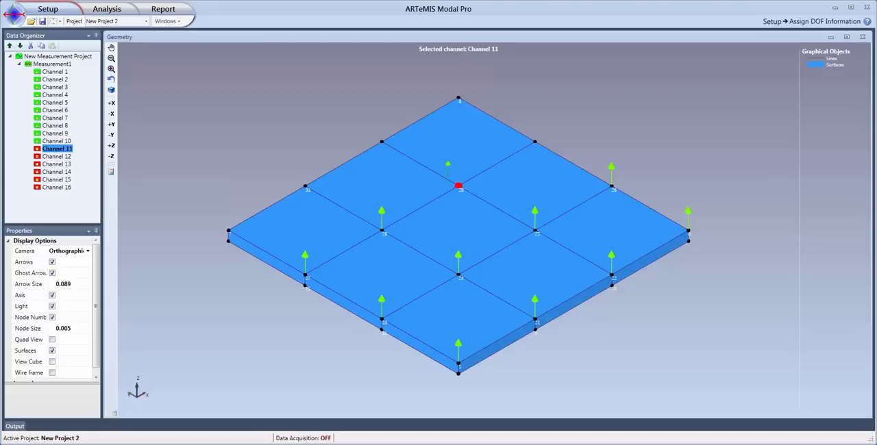
pyautogui.click(458, 186)
pyautogui.click(66, 157)
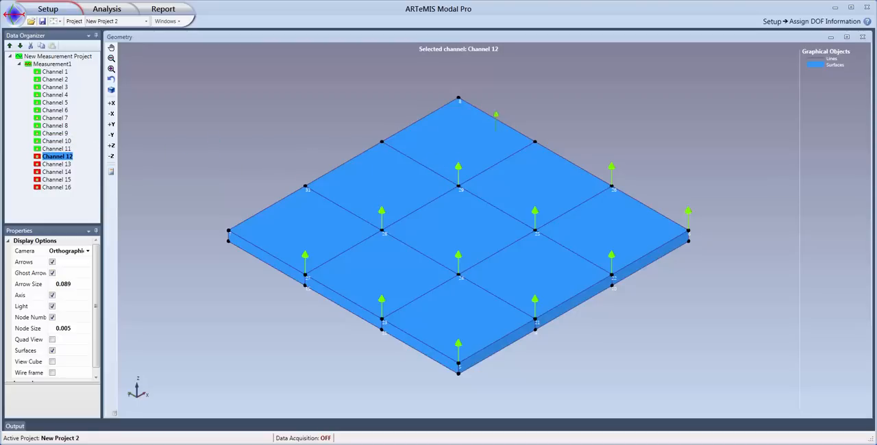
pyautogui.click(536, 142)
# Attach Channels 13 to 16 in the +Z direction to the last row of upper nodes, ending at the plate's far corner.
pyautogui.click(61, 165)
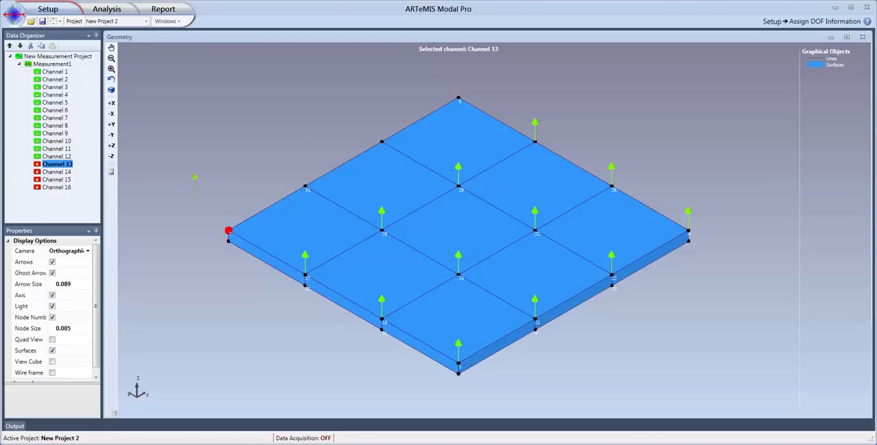
pyautogui.click(228, 231)
pyautogui.click(58, 172)
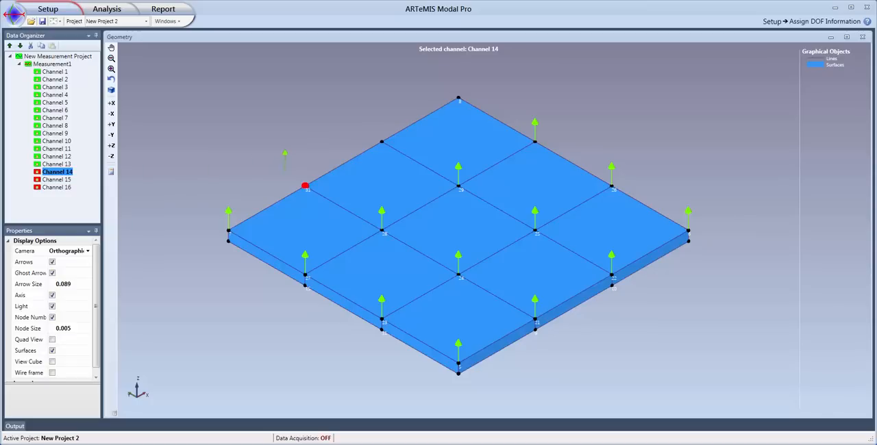
pyautogui.click(59, 180)
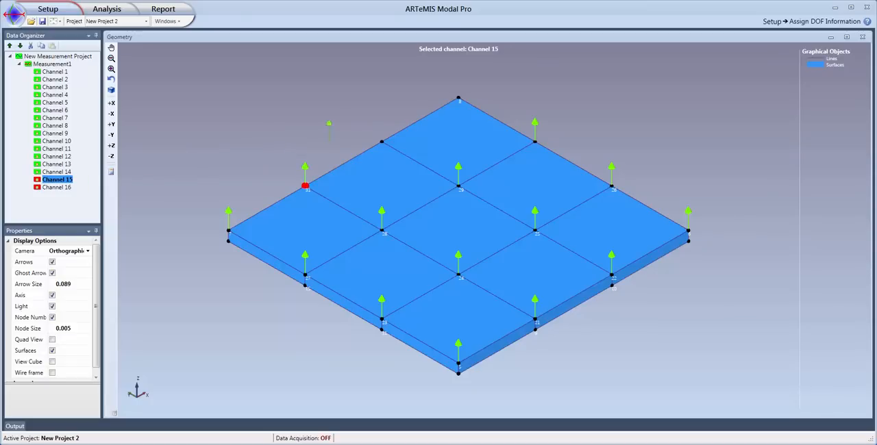
pyautogui.click(382, 141)
pyautogui.click(57, 187)
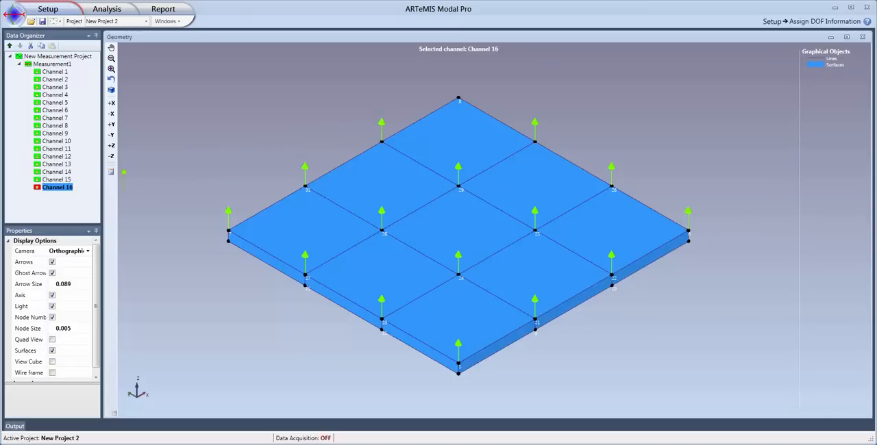
pyautogui.click(451, 108)
# Try the +X and +Y directions on Channel 13 and set its direction back to +Z.
pyautogui.click(228, 214)
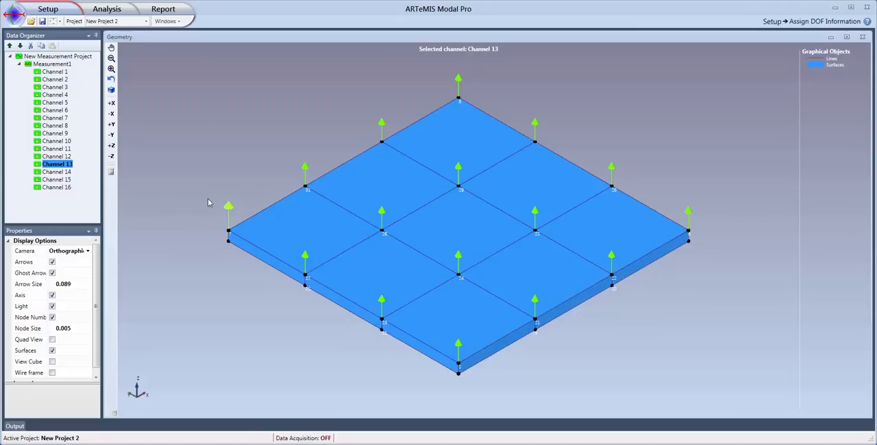
pyautogui.click(112, 104)
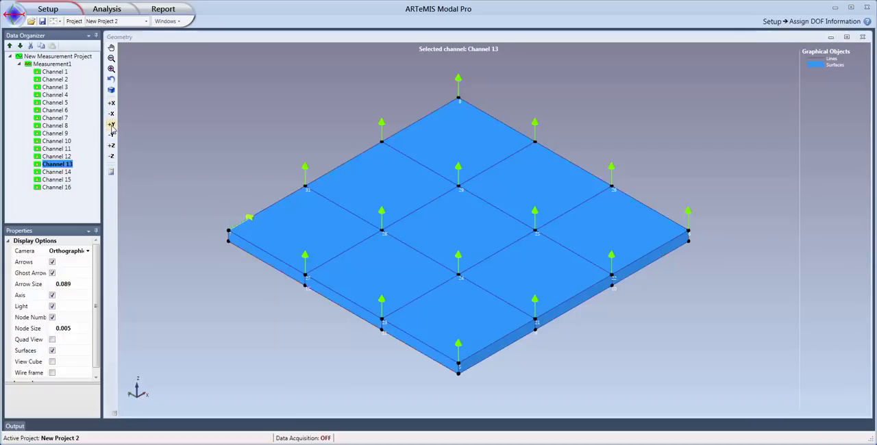
pyautogui.click(111, 125)
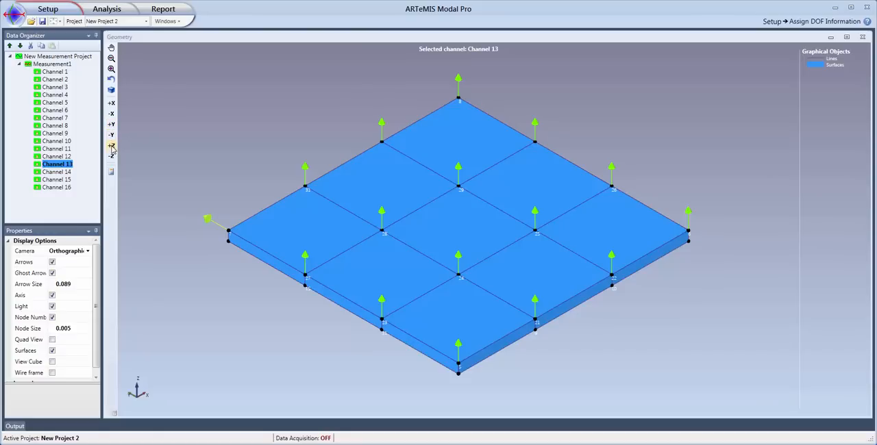
pyautogui.click(111, 146)
# Review Channel 13's measurement properties and DOF information, and switch to data preparation for the analysis.
pyautogui.click(60, 165)
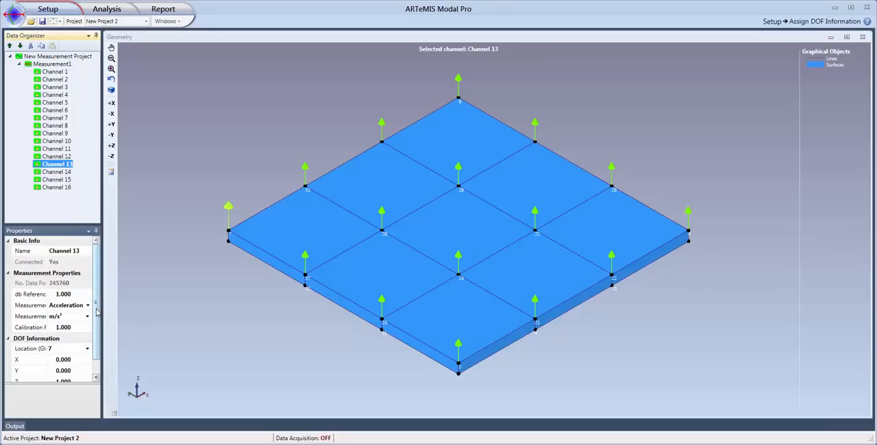
pyautogui.scroll(-1, 96, 313)
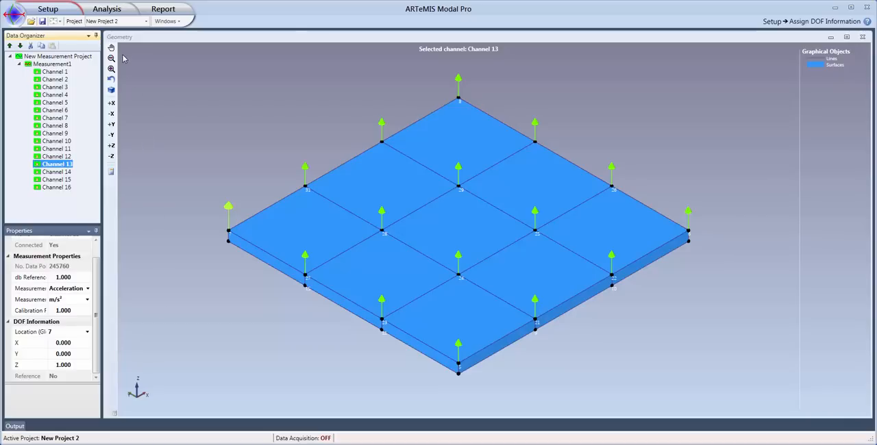
pyautogui.click(119, 11)
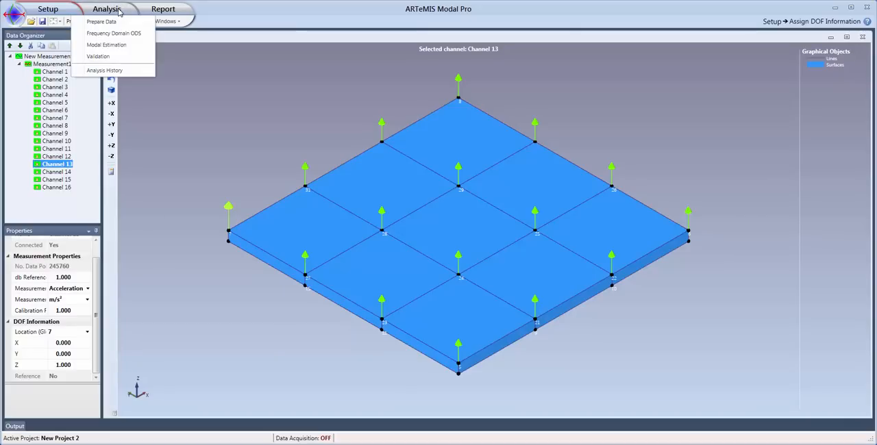
pyautogui.click(103, 22)
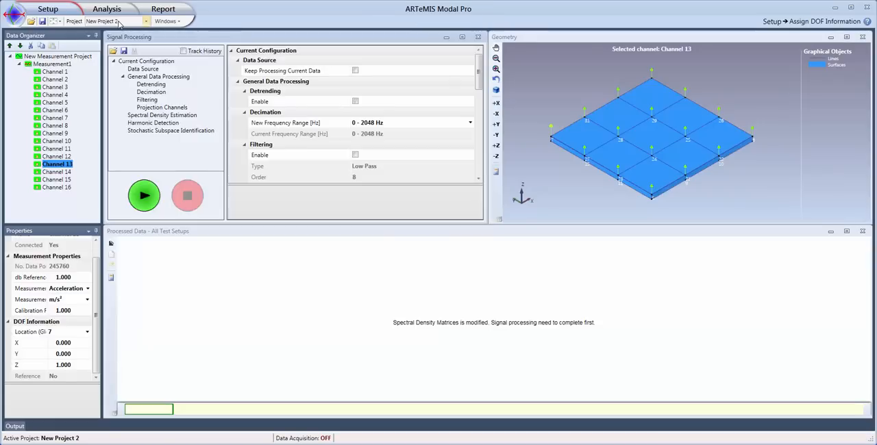